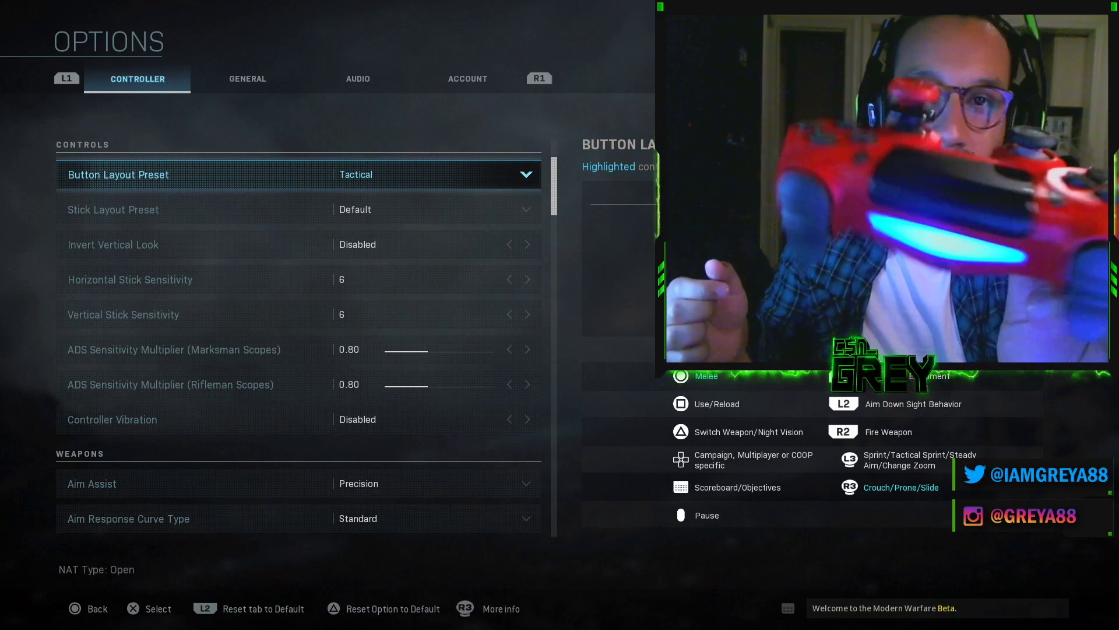
key(Down)
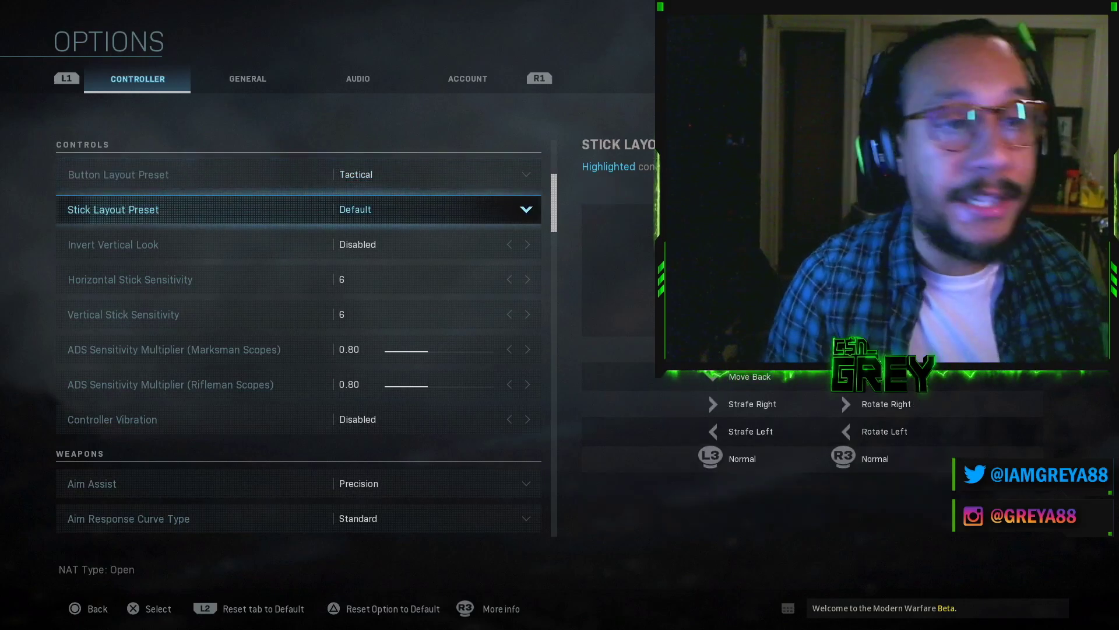
key(Down)
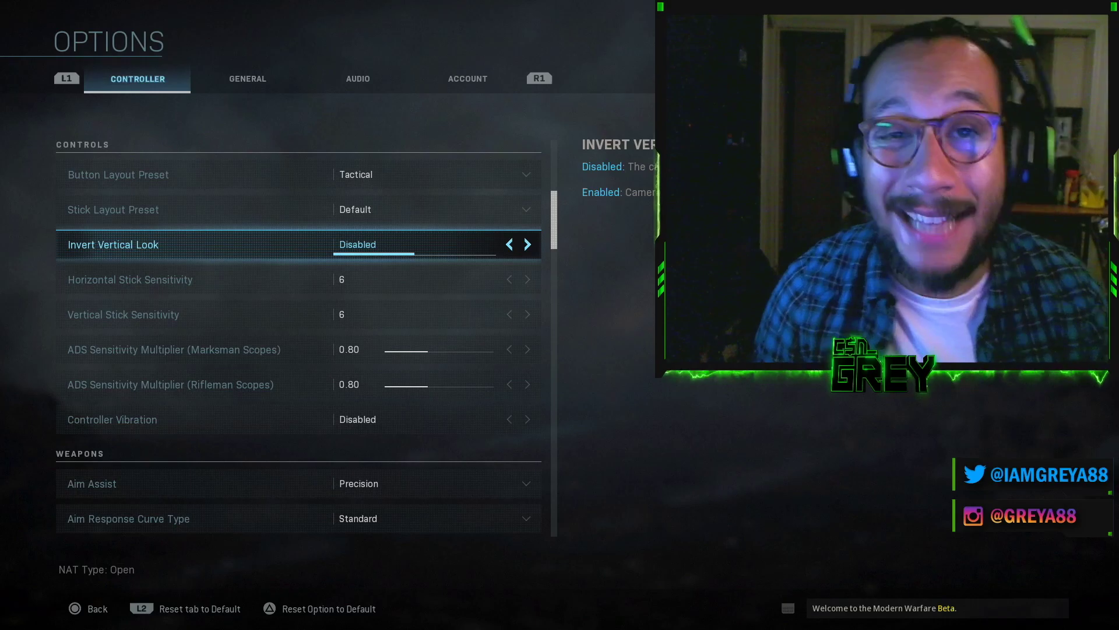
key(Down)
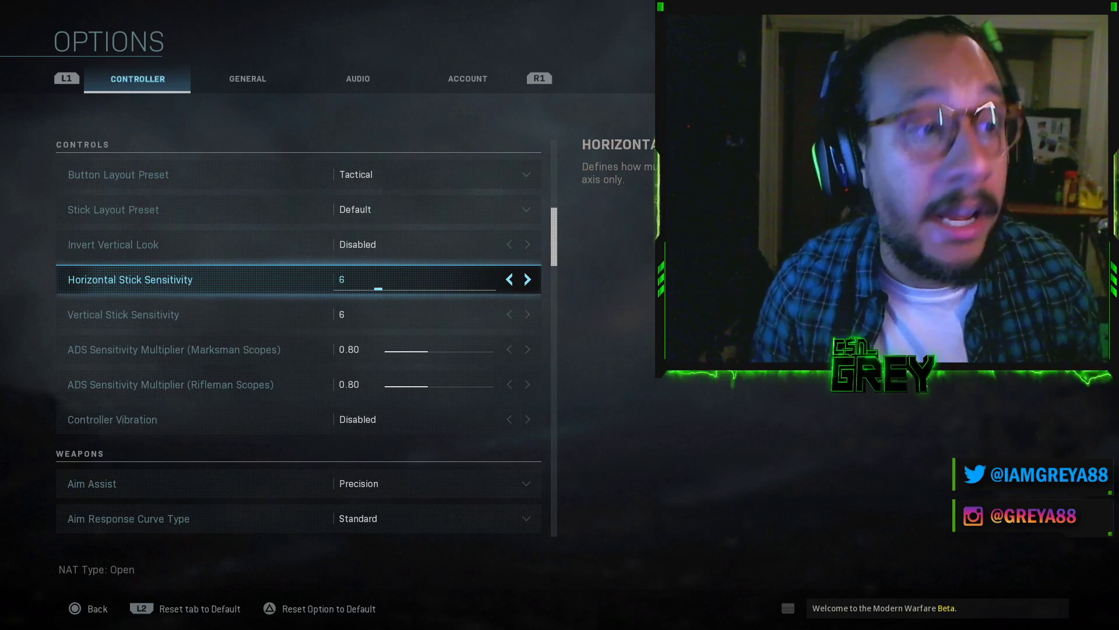
key(Down)
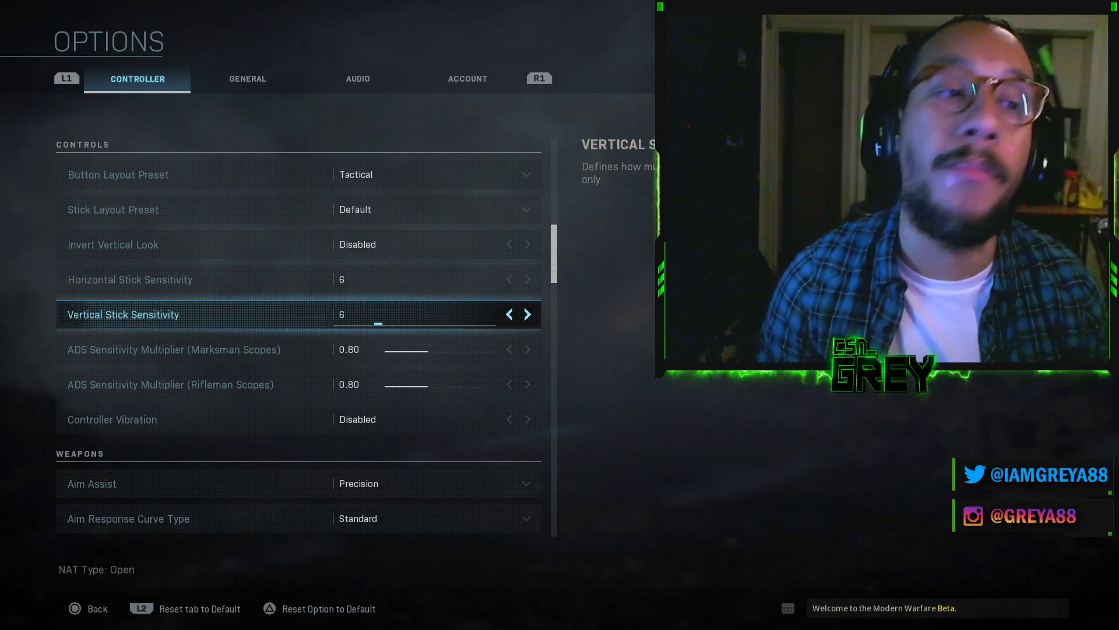
key(Up)
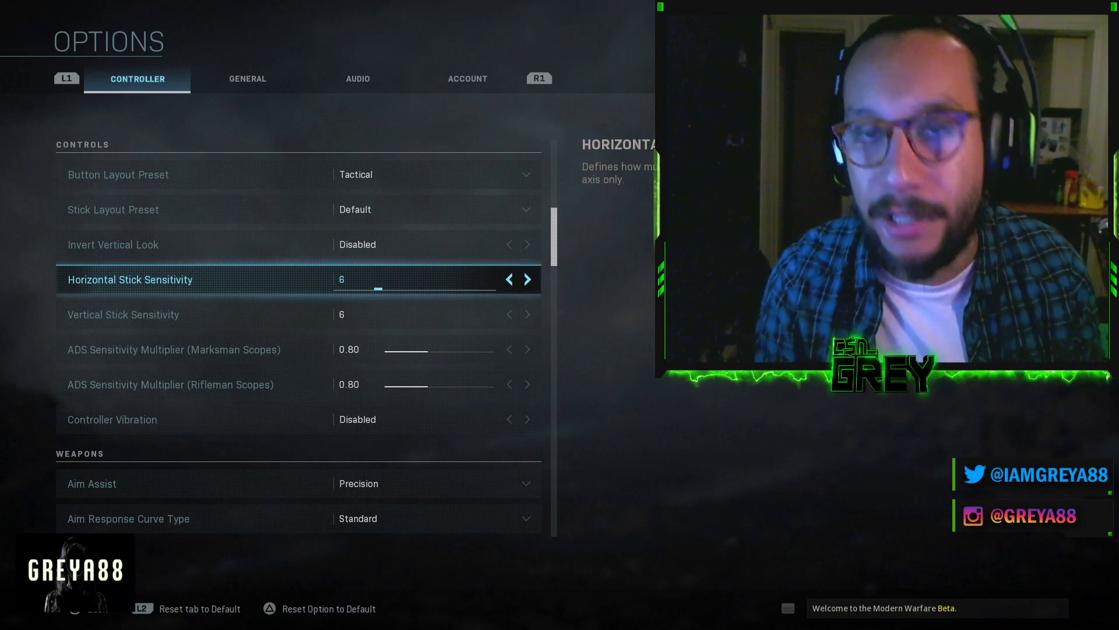
key(Down)
key(Down)
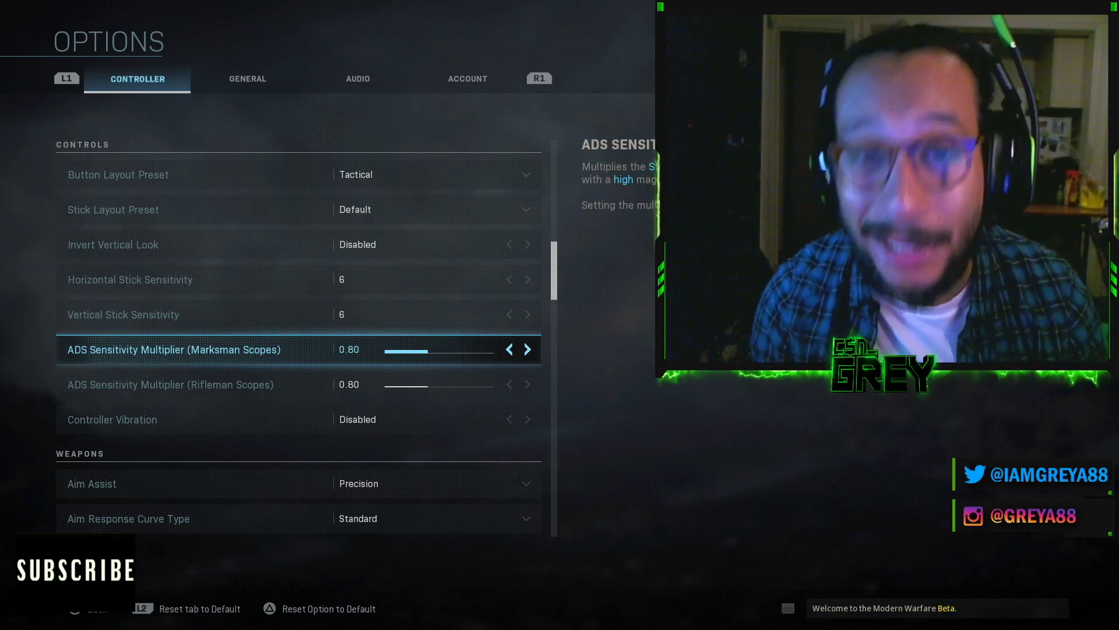
key(Down)
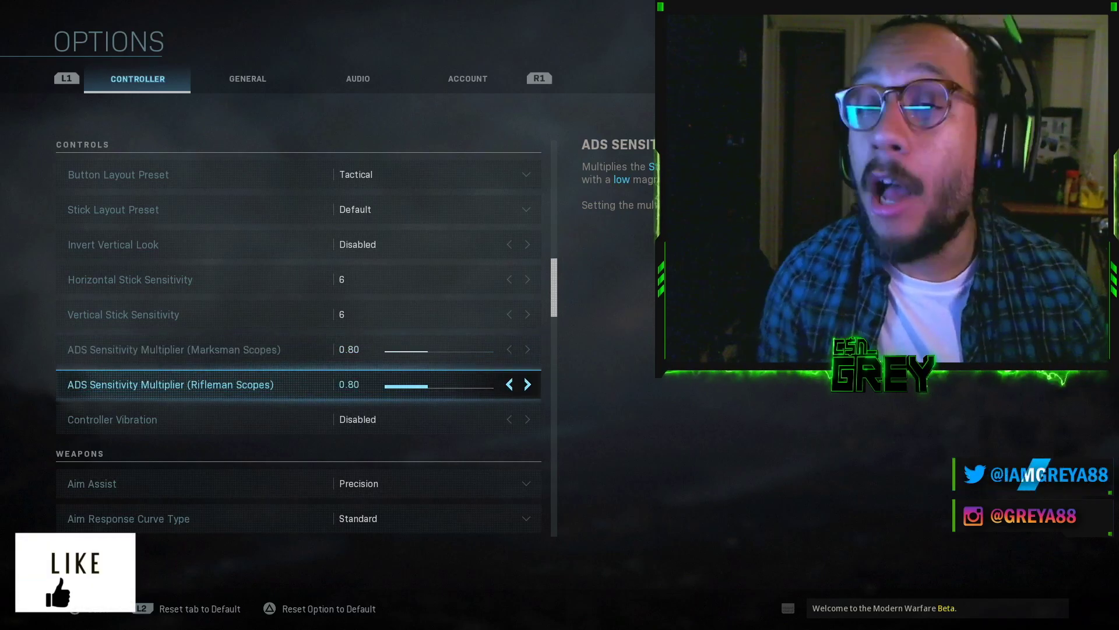
key(Up)
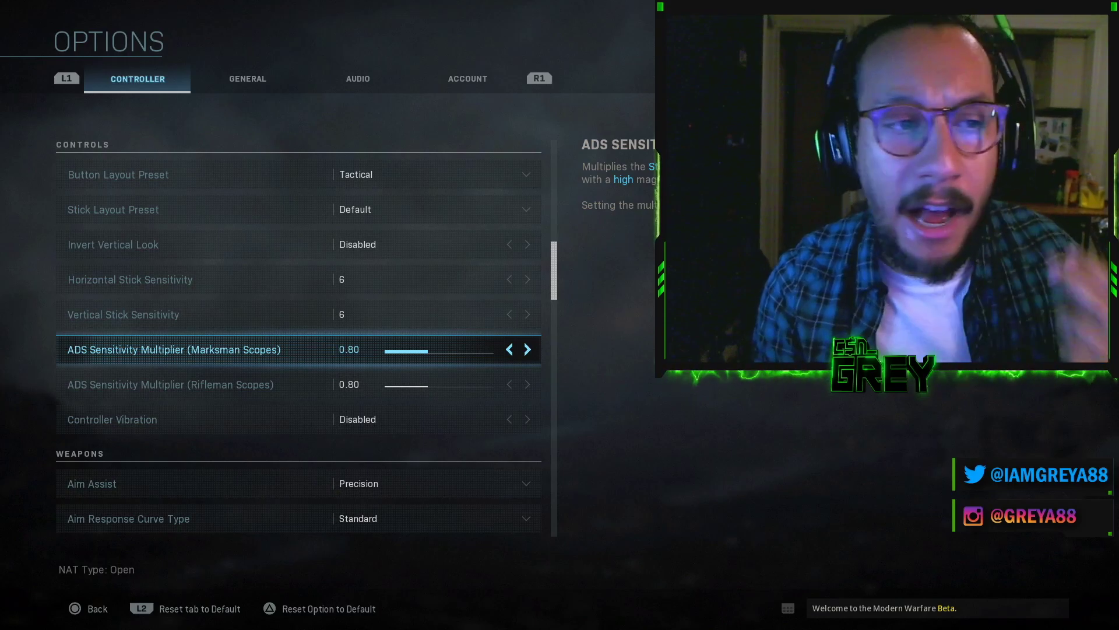
key(Down)
key(Down)
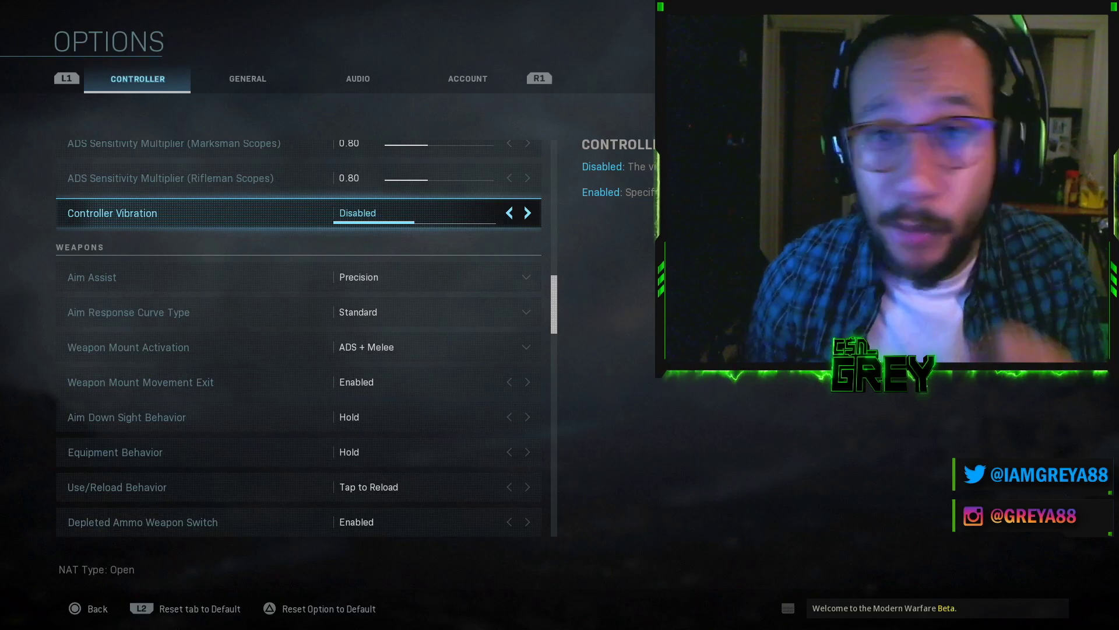
key(Down)
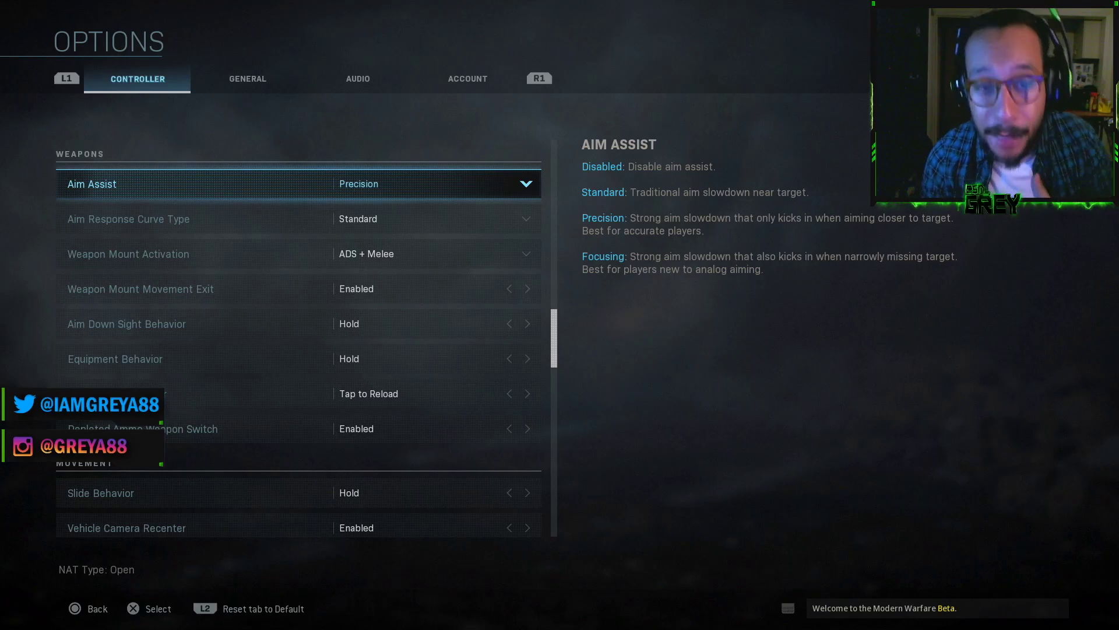
key(Down)
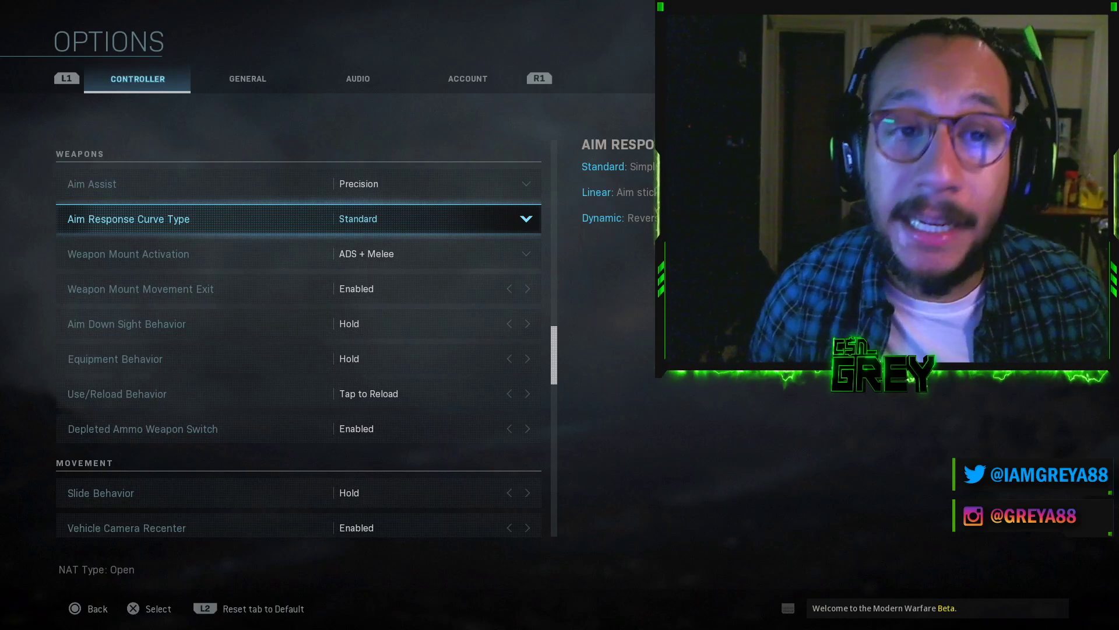
Preview the Aim Response Curve Type options Linear and Dynamic, then return to Standard
key(Return)
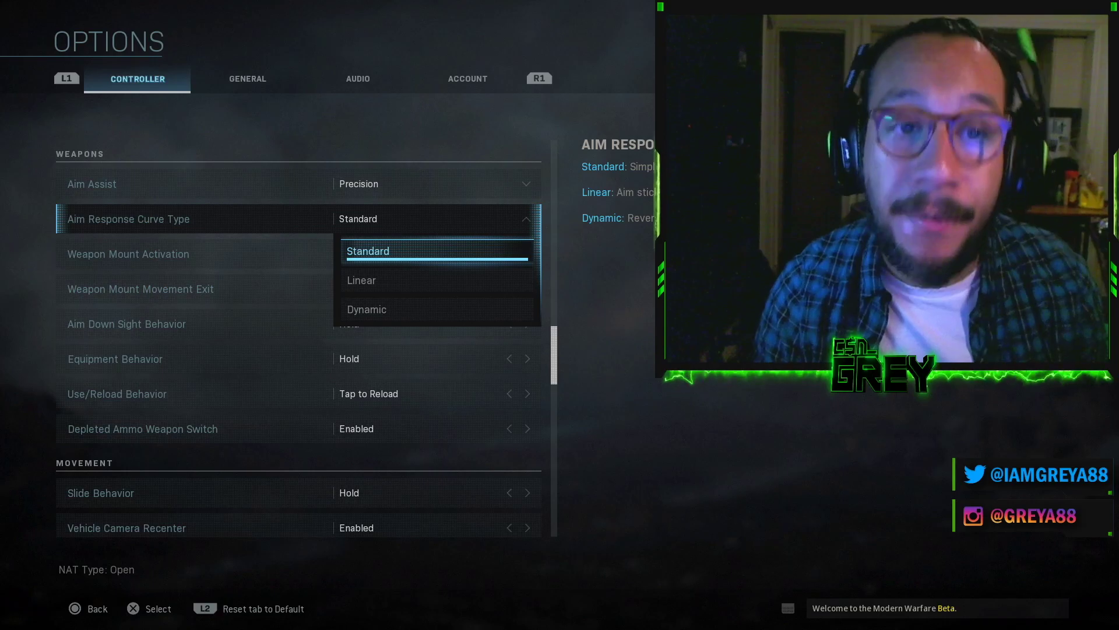
key(Down)
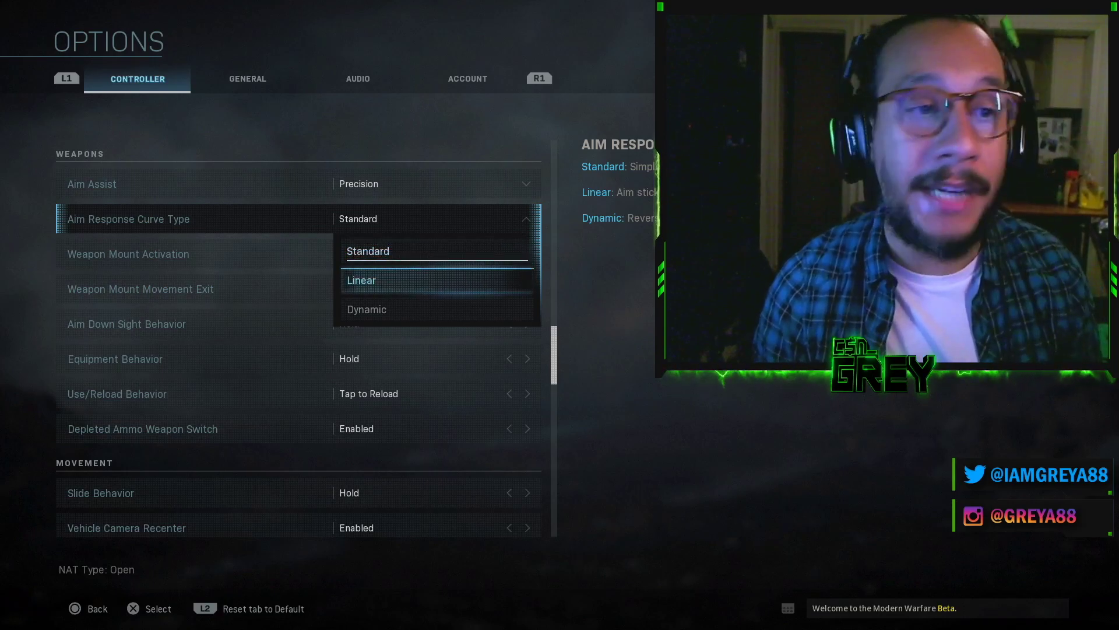
key(Down)
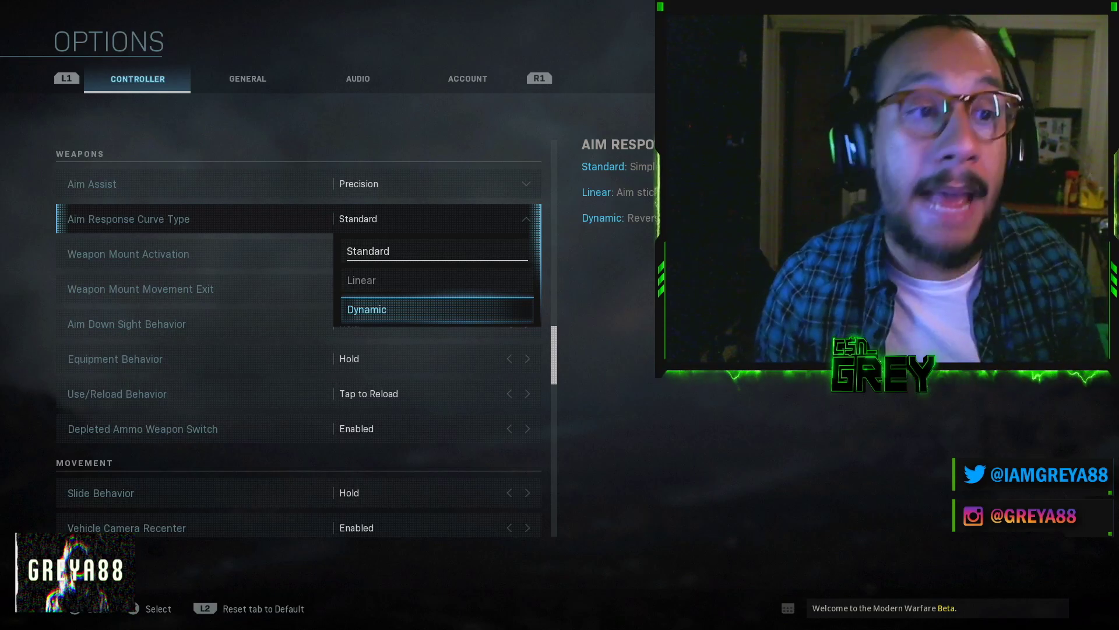
key(Up)
key(Up)
key(Down)
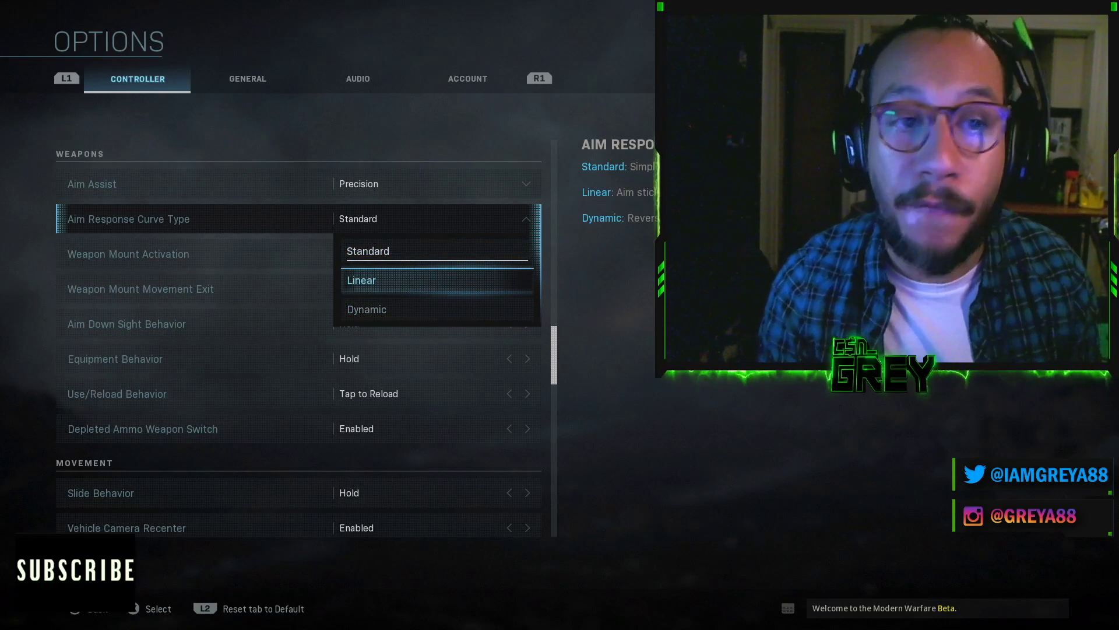
key(Up)
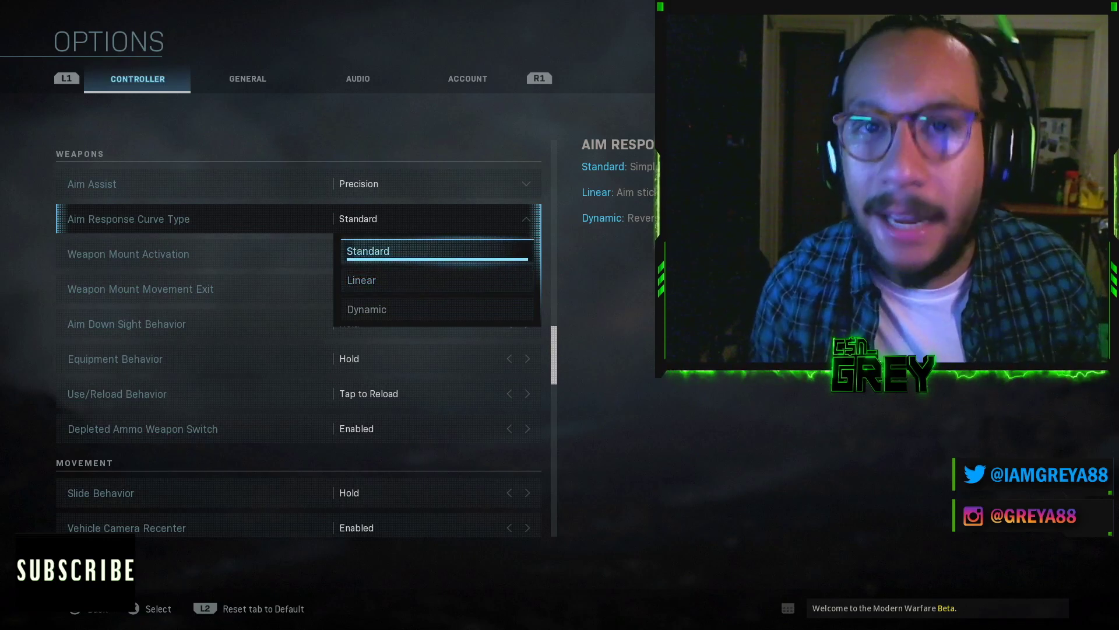
key(Down)
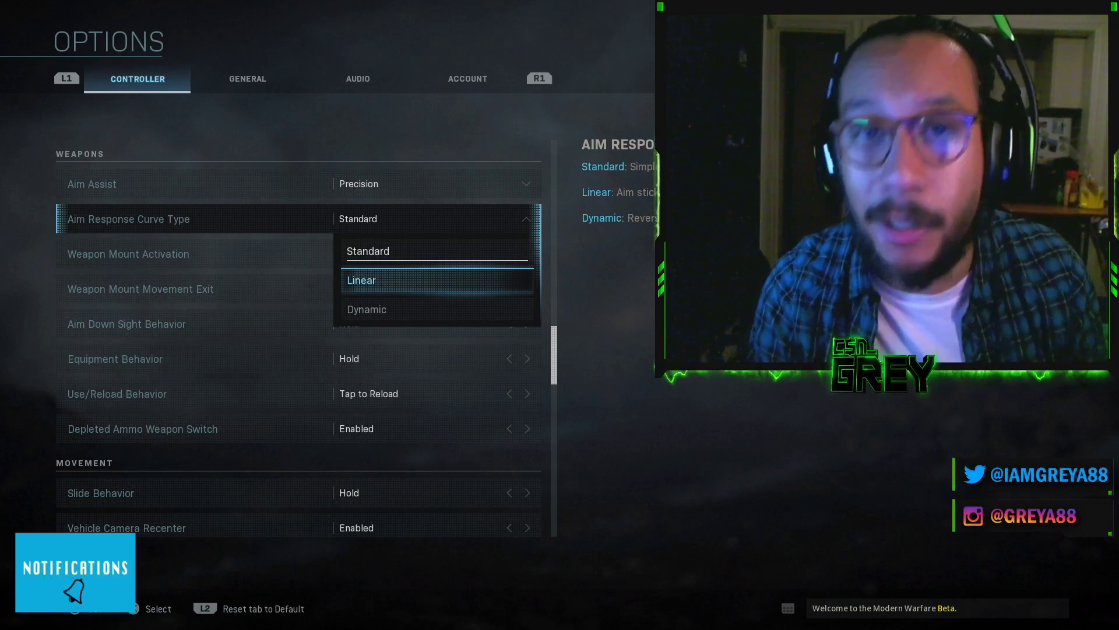
key(Up)
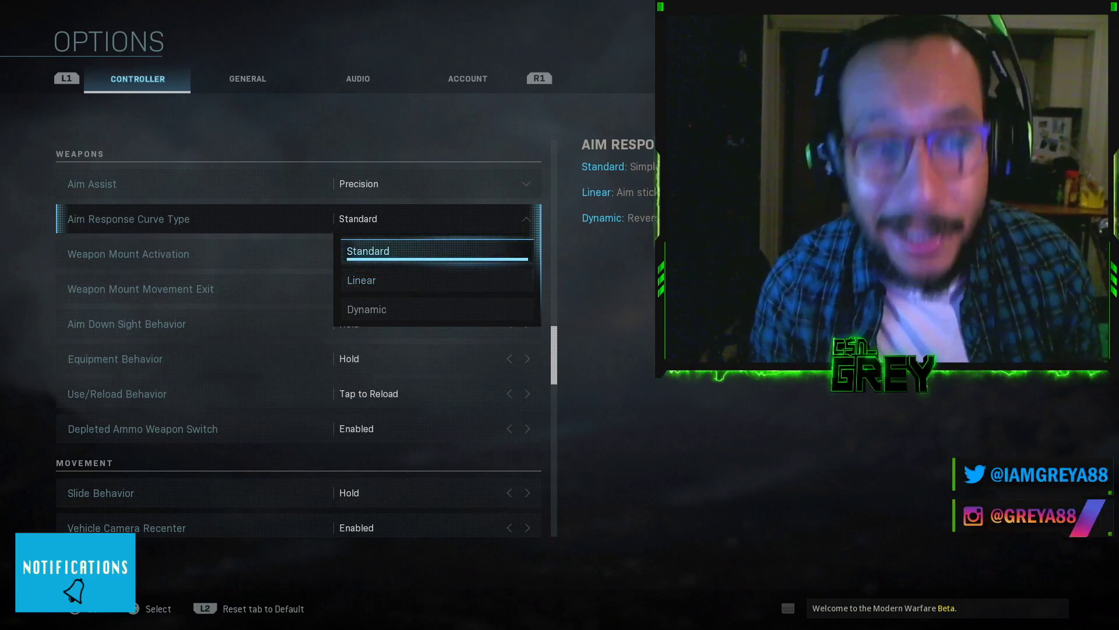
key(Down)
key(Up)
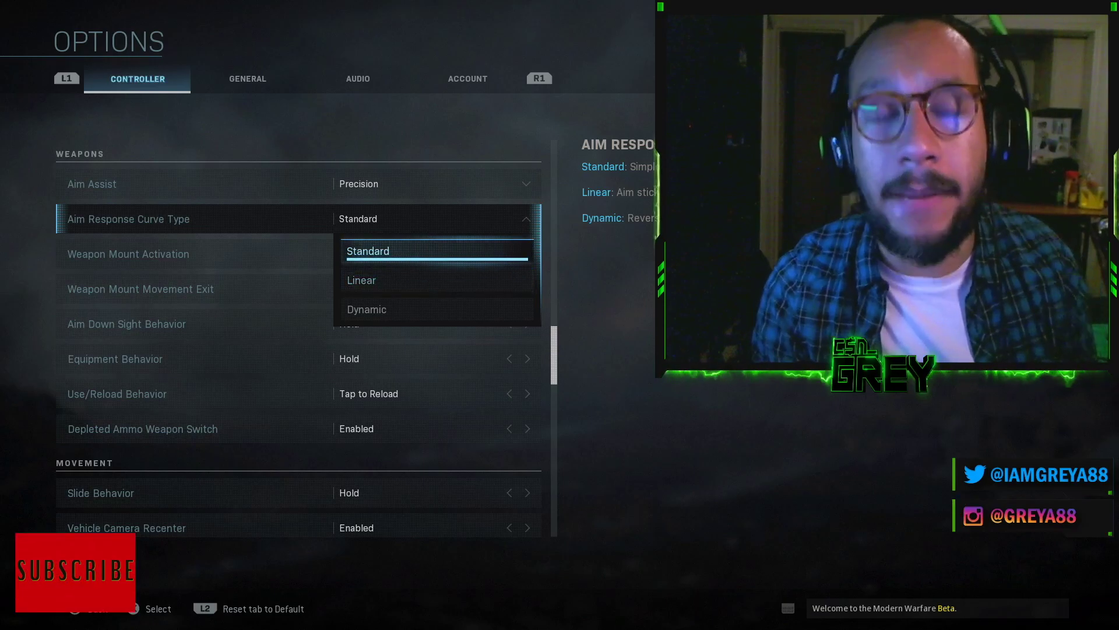
Keep Standard as the curve type, then view the Weapon Mount Activation and Movement Exit explanations
key(Return)
key(Down)
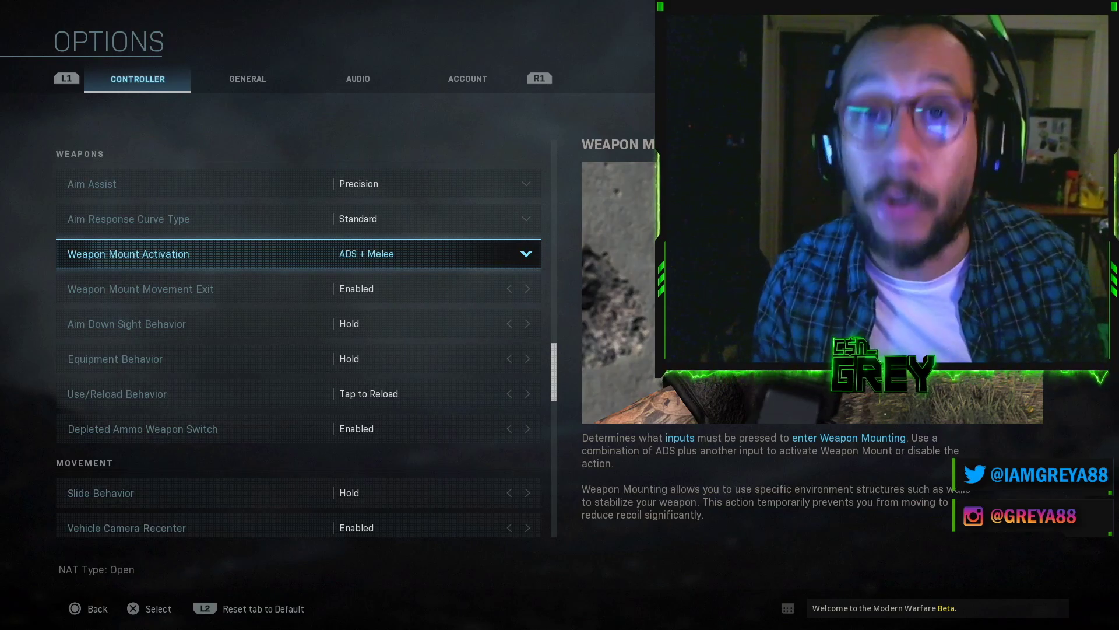
click(141, 288)
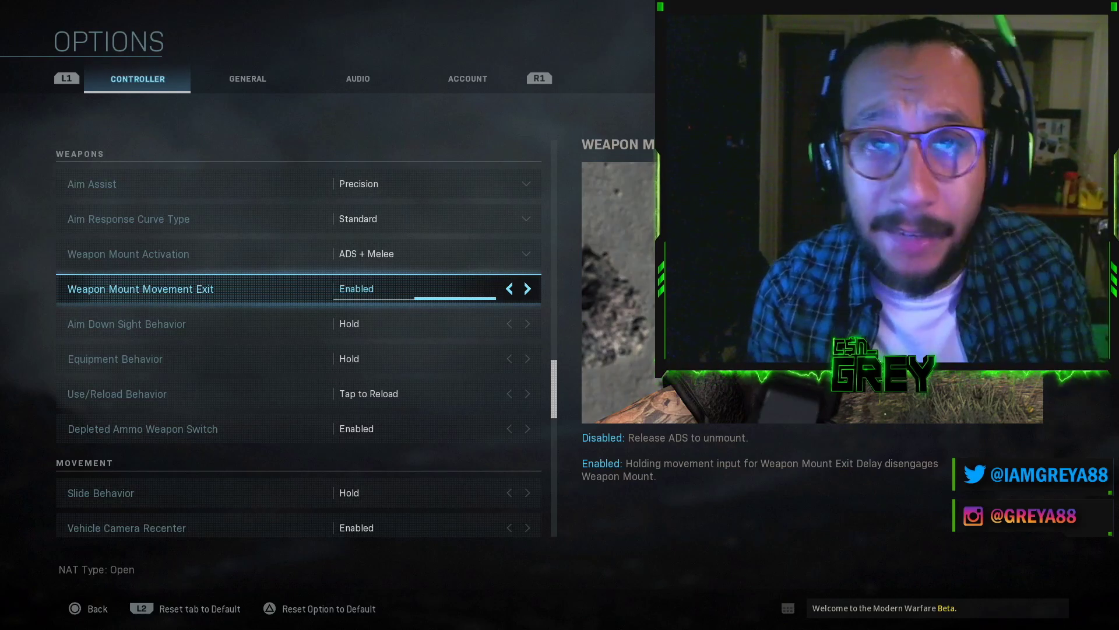
Read the Aim Down Sight, Equipment and Use/Reload Behavior explanations, leaving Tap to Reload
click(126, 323)
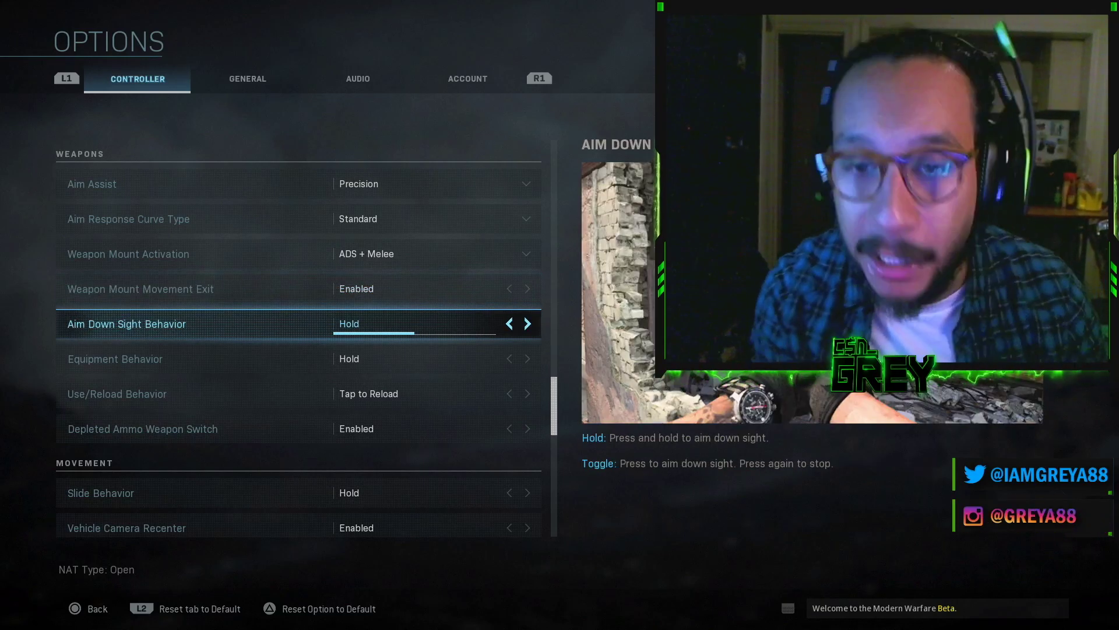
click(115, 358)
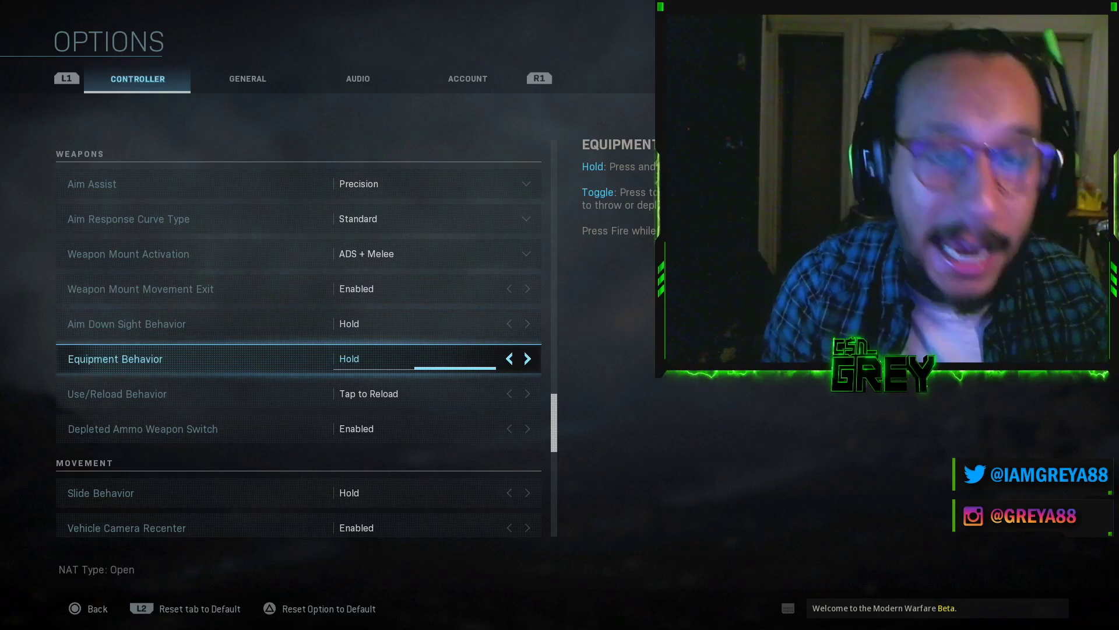
click(116, 394)
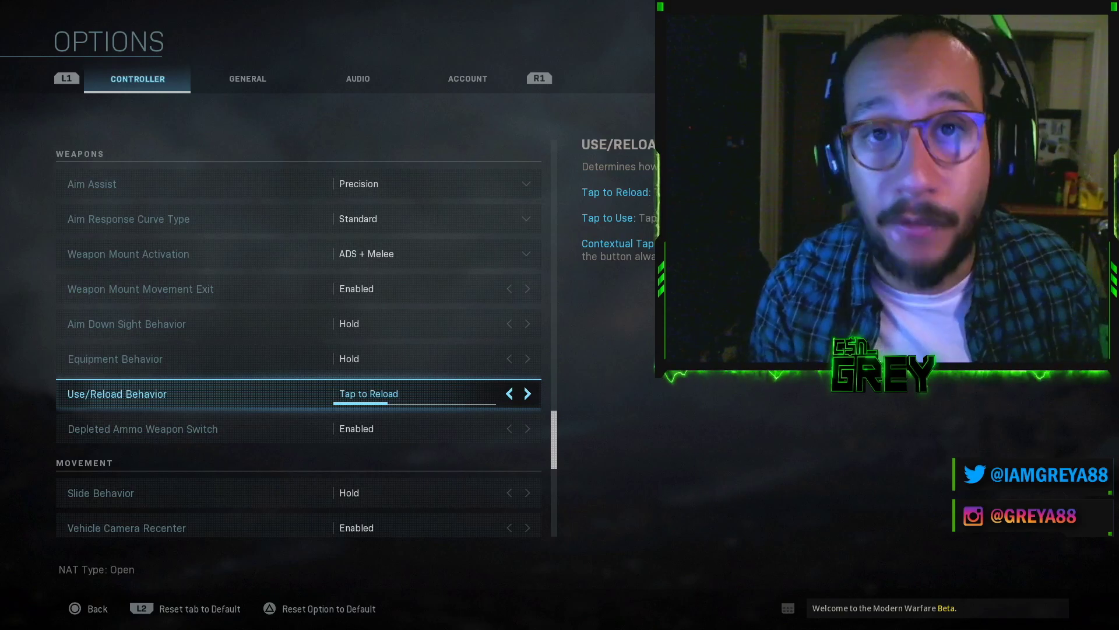
View the Depleted Ammo Weapon Switch and Slide Behavior explanations, keeping sliding on Hold
key(Down)
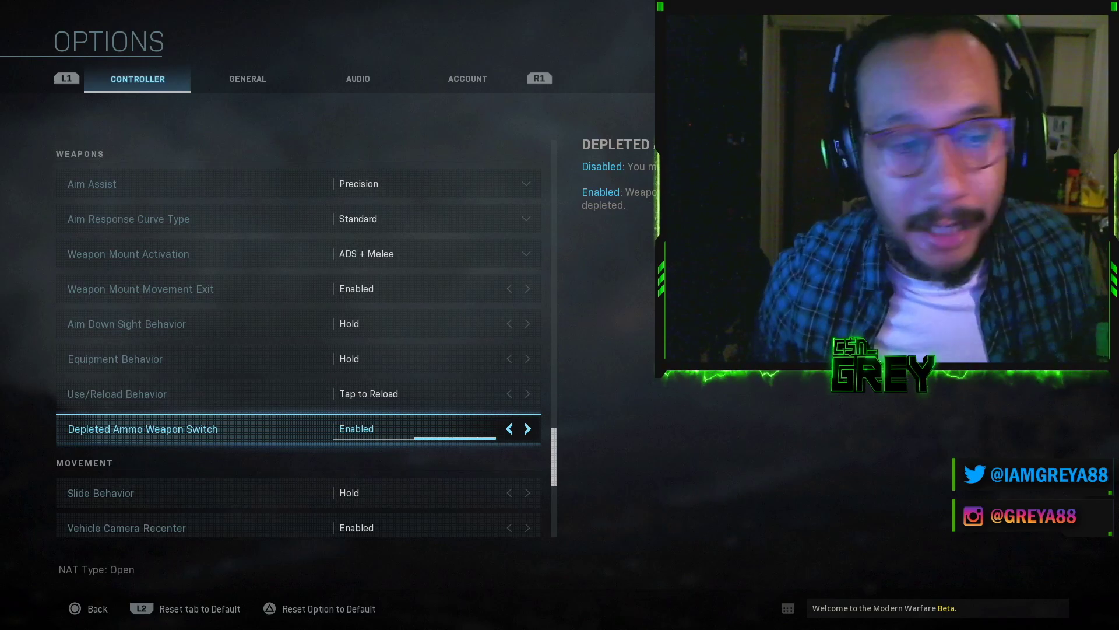
click(101, 493)
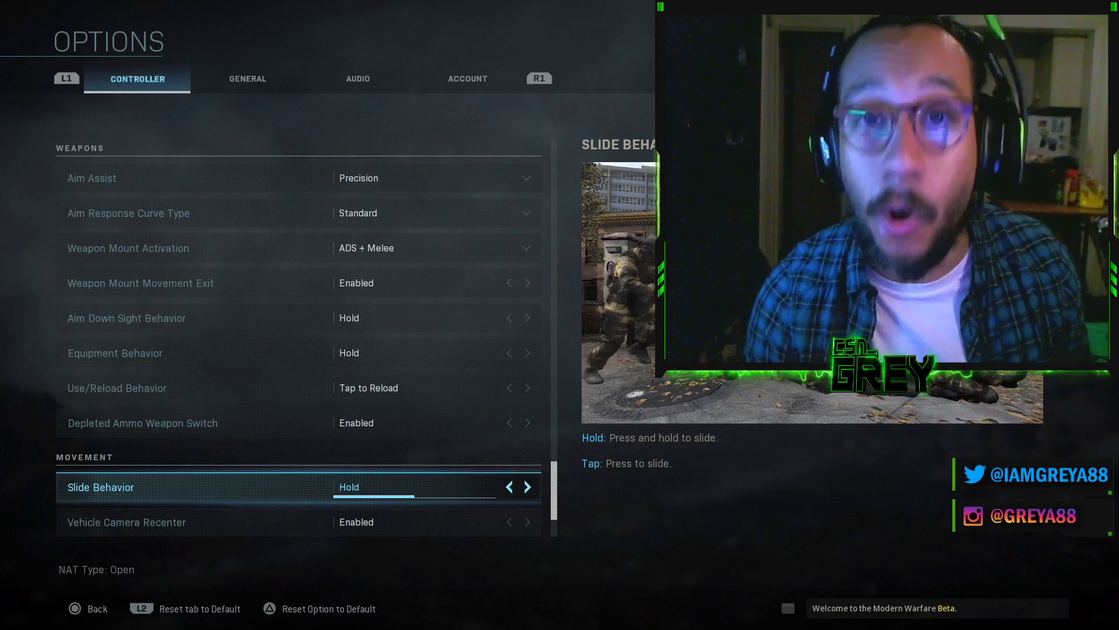
View the Vehicle Camera Recenter explanation, then move to the General settings tab
click(127, 522)
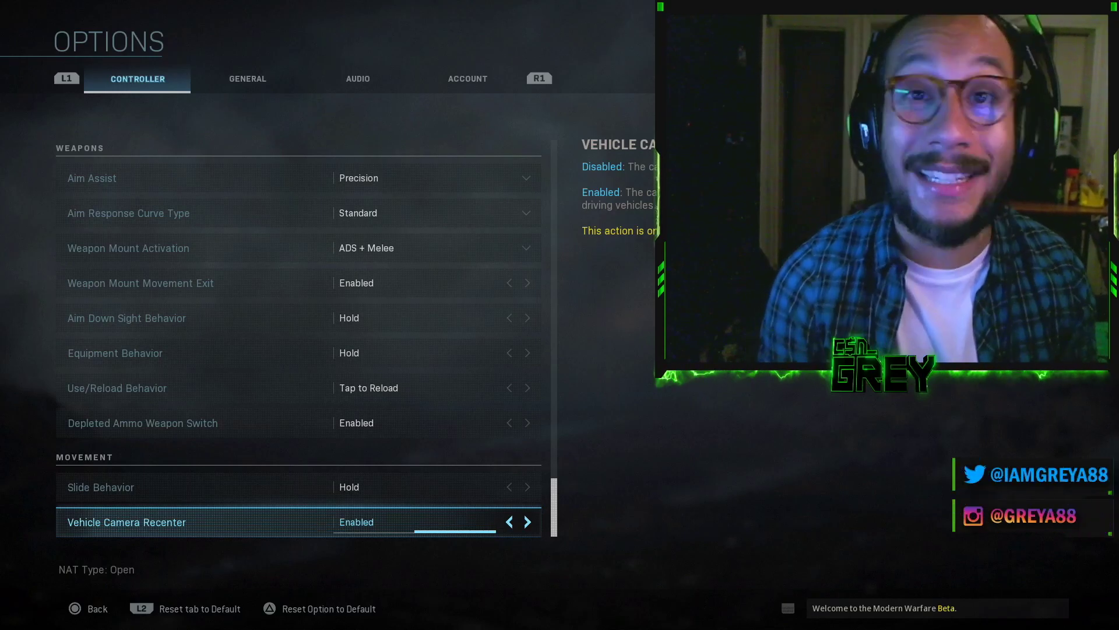
key(e)
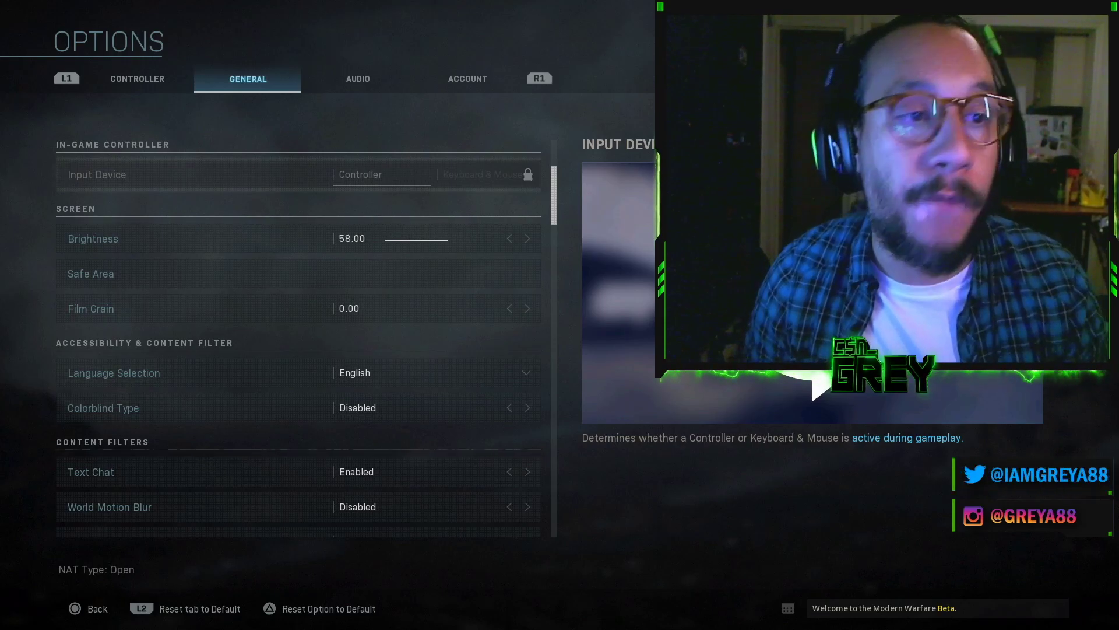
View the Brightness explanation (58.00) and bring up the Safe Area adjustment screen
key(Down)
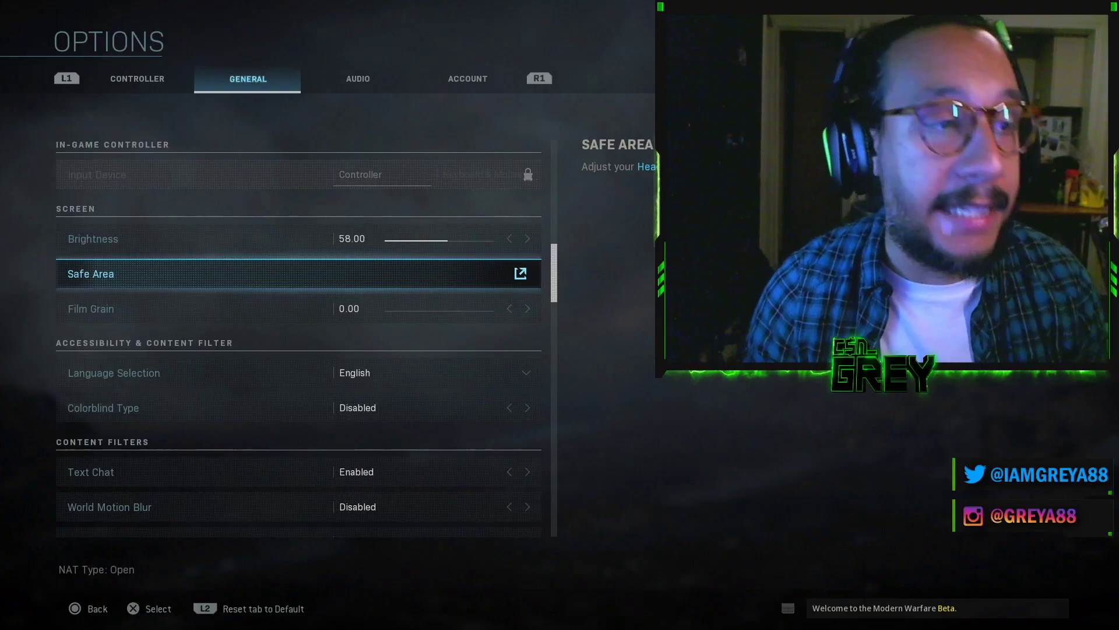
key(Return)
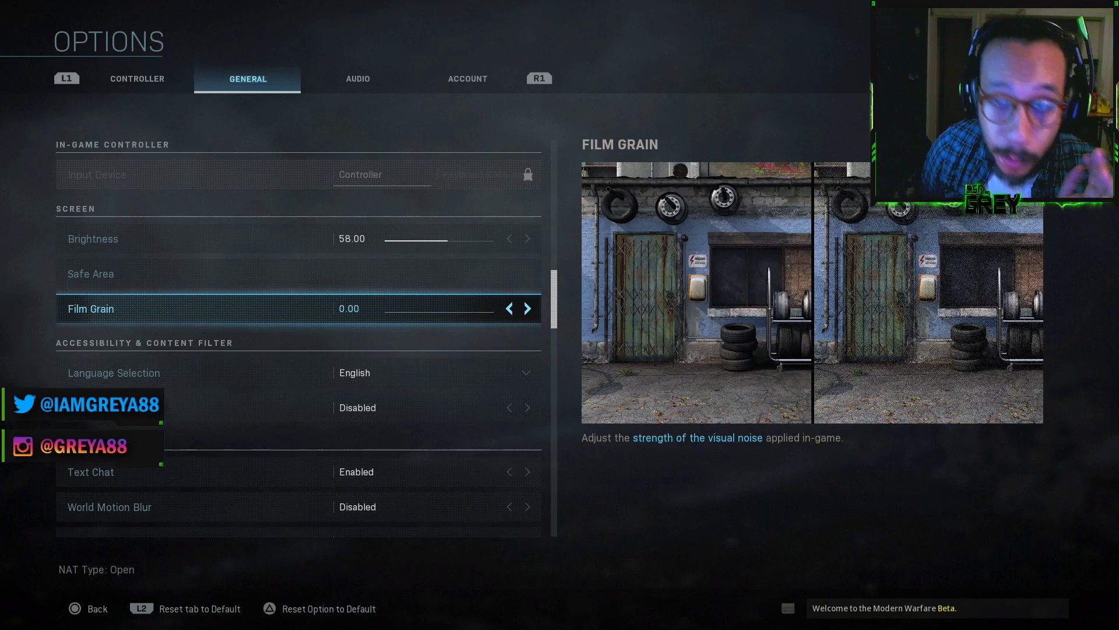
Check World Motion Blur and Dismemberment, then move to the Audio settings tab
key(Down)
key(Down)
key(Down)
key(Down)
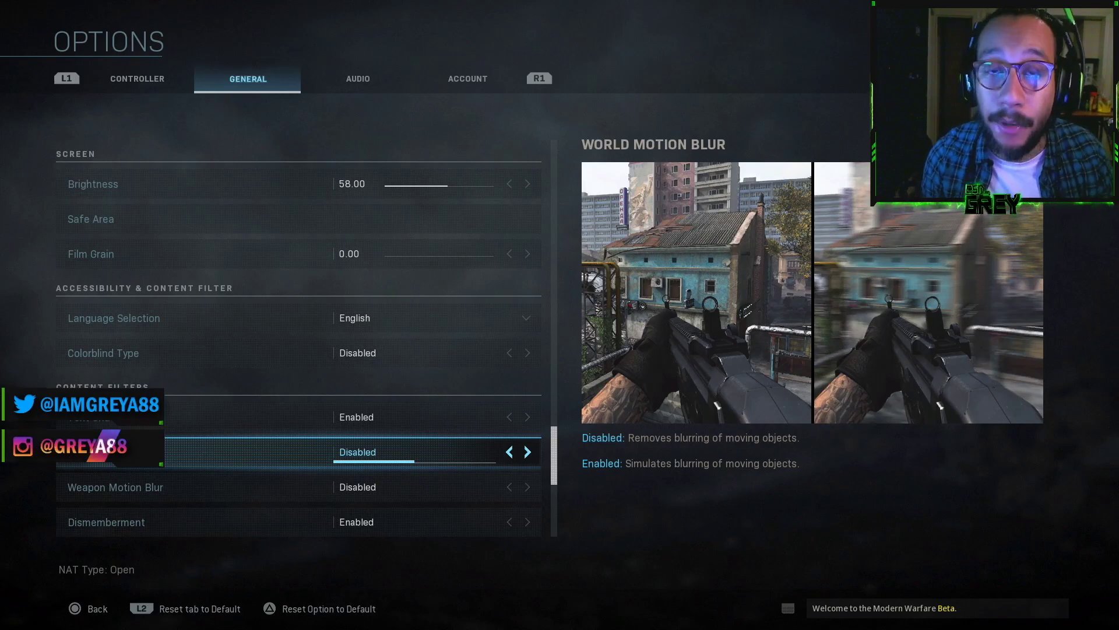
key(Down)
key(Down)
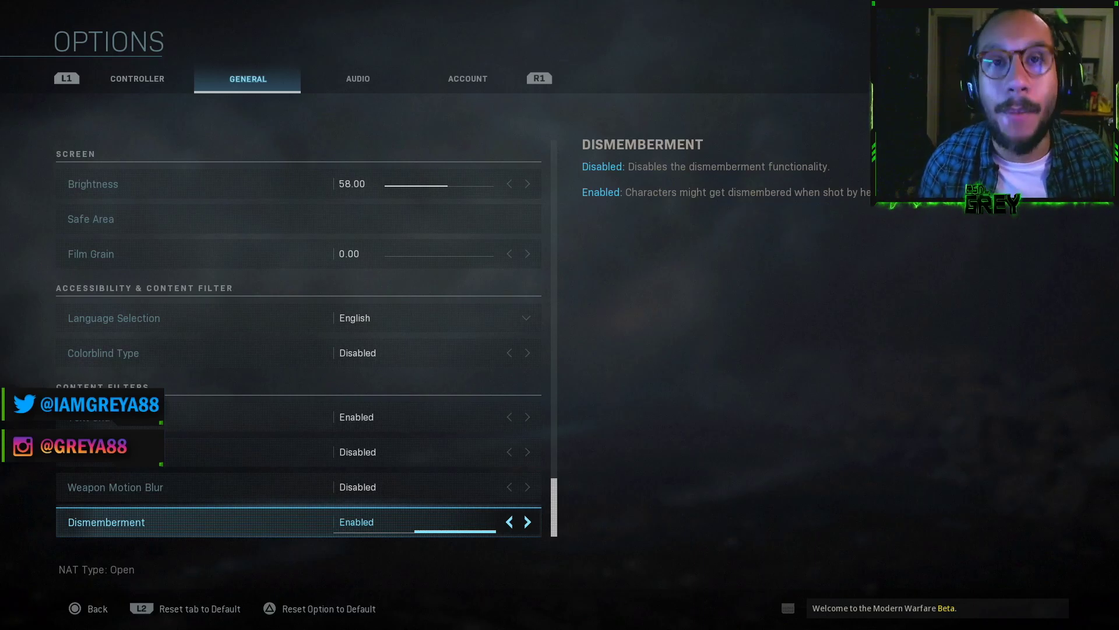
key(e)
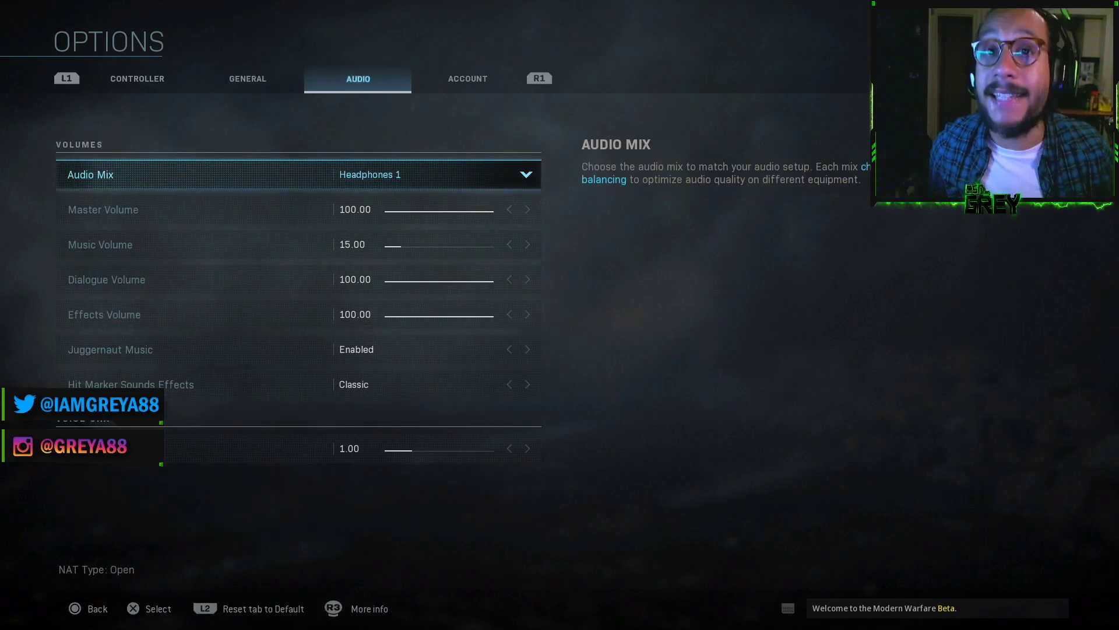